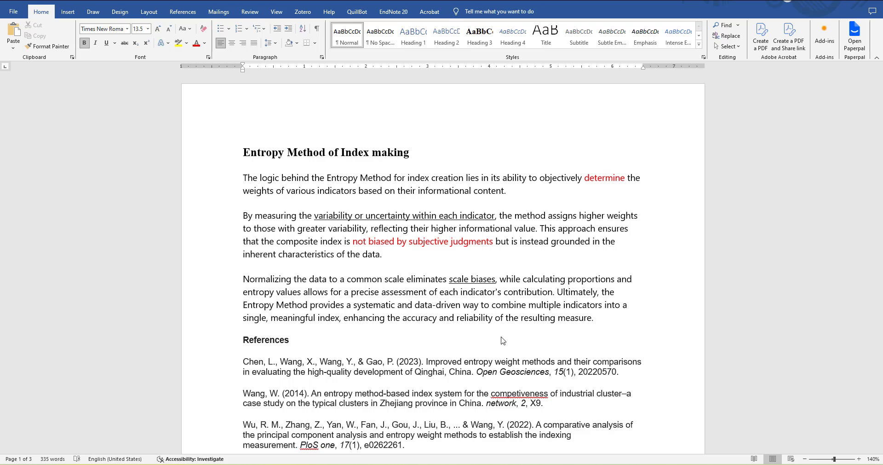
- Read through the document on the entropy method, from its logic and references to the five index-creation steps and formulas
scroll(487, 346, down, 2)
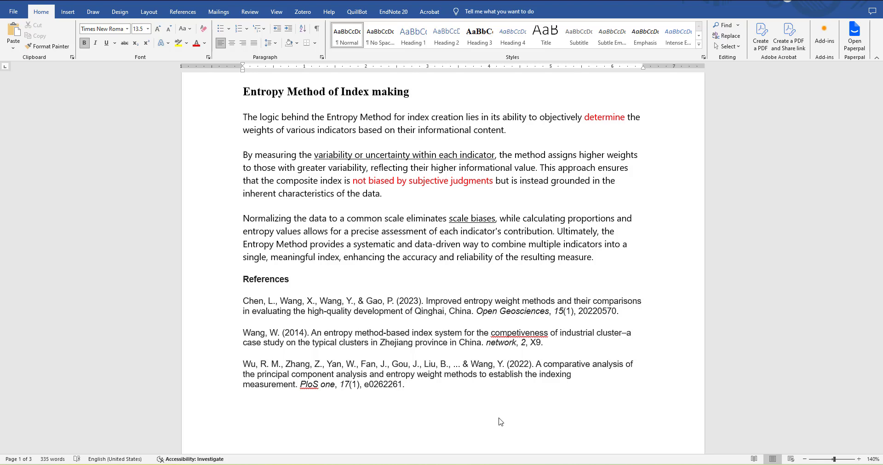
scroll(460, 389, down, 10)
scroll(457, 389, down, 2)
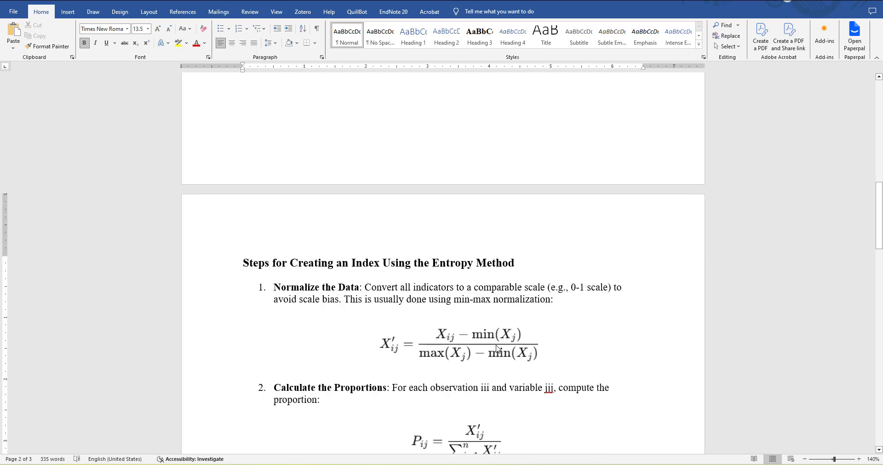
scroll(496, 349, down, 2)
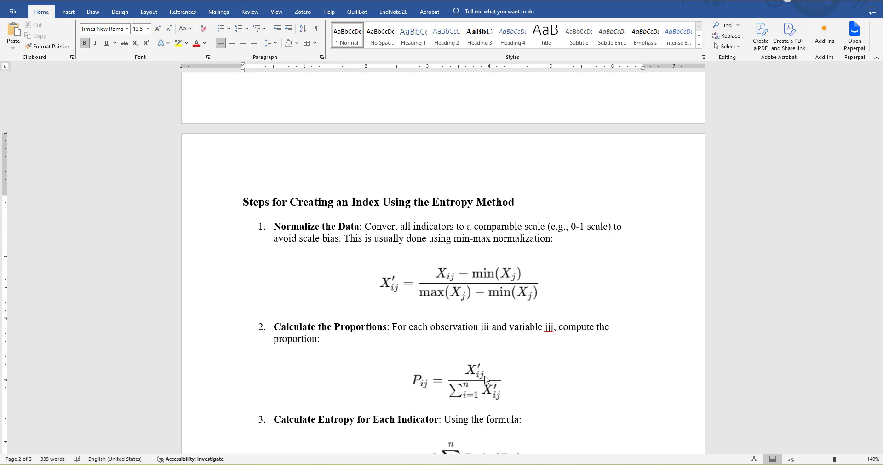
scroll(396, 352, down, 2)
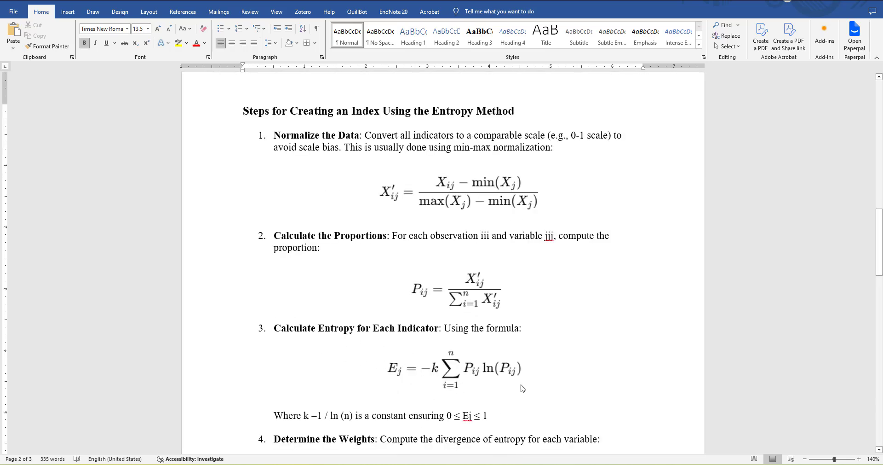
scroll(525, 388, down, 1)
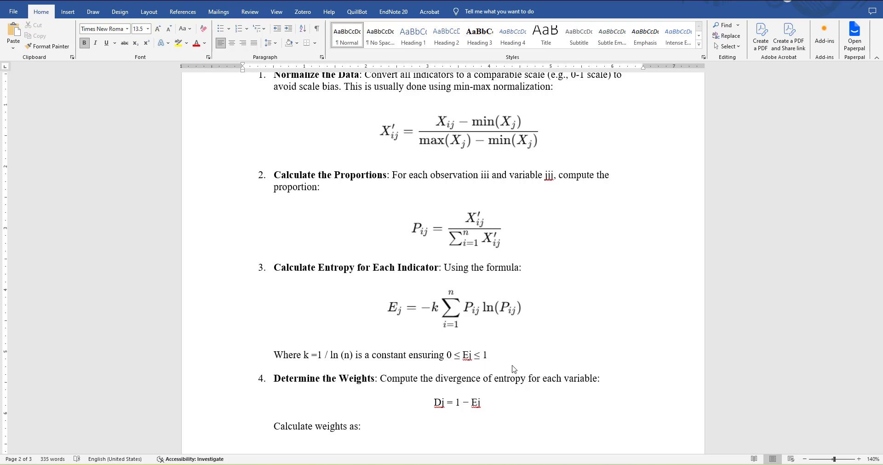
scroll(510, 356, down, 2)
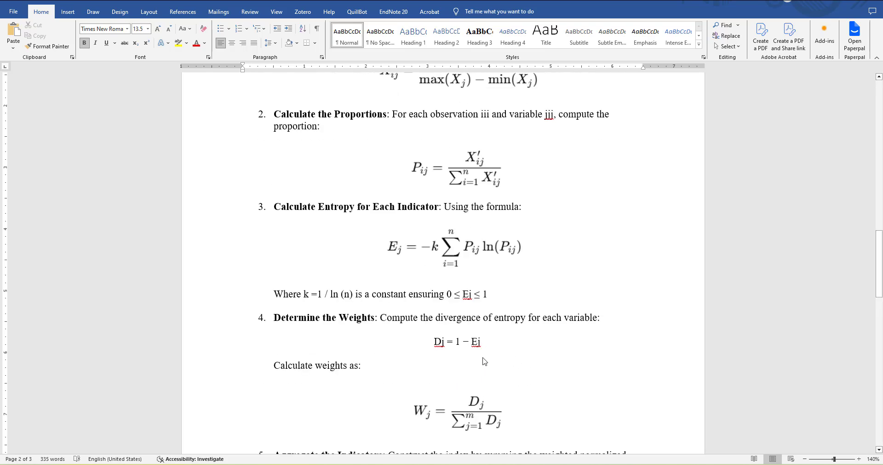
scroll(485, 362, down, 2)
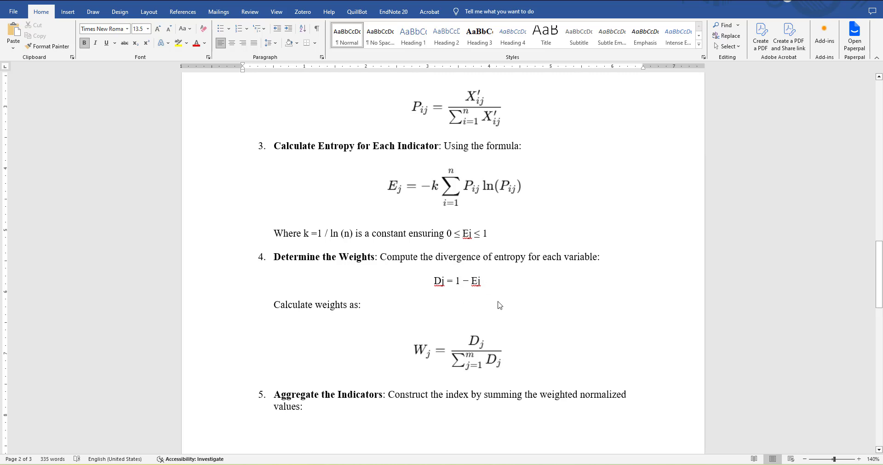
scroll(436, 330, down, 2)
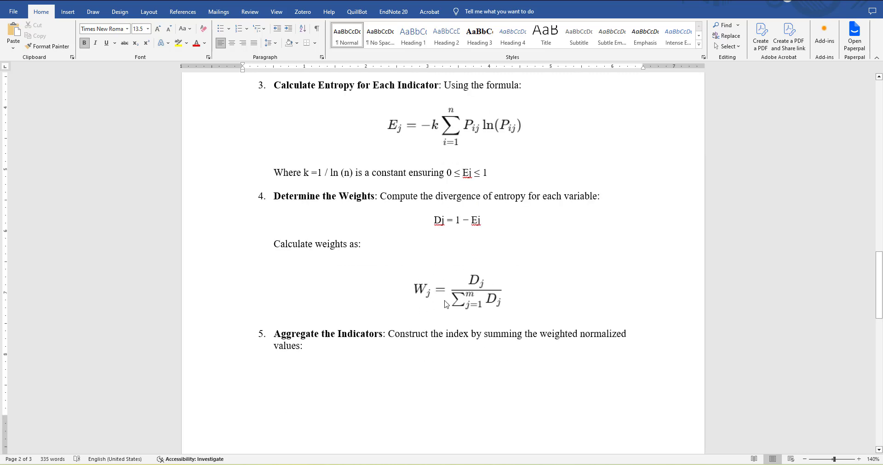
scroll(414, 304, down, 7)
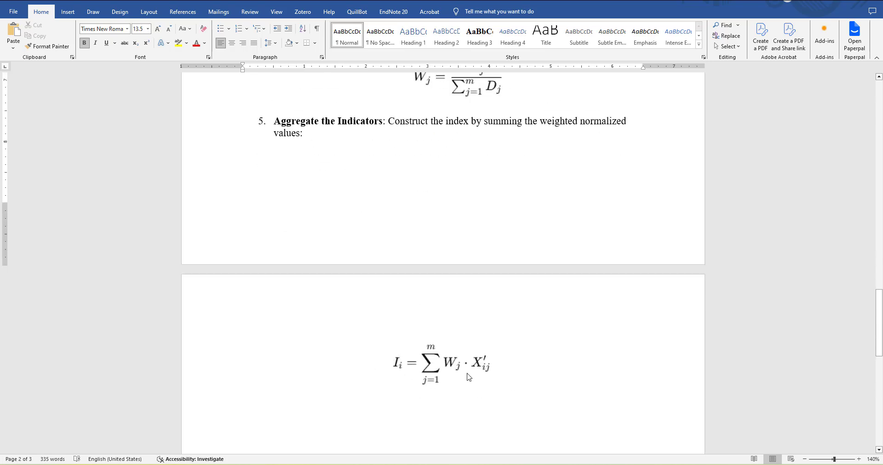
scroll(496, 390, up, 3)
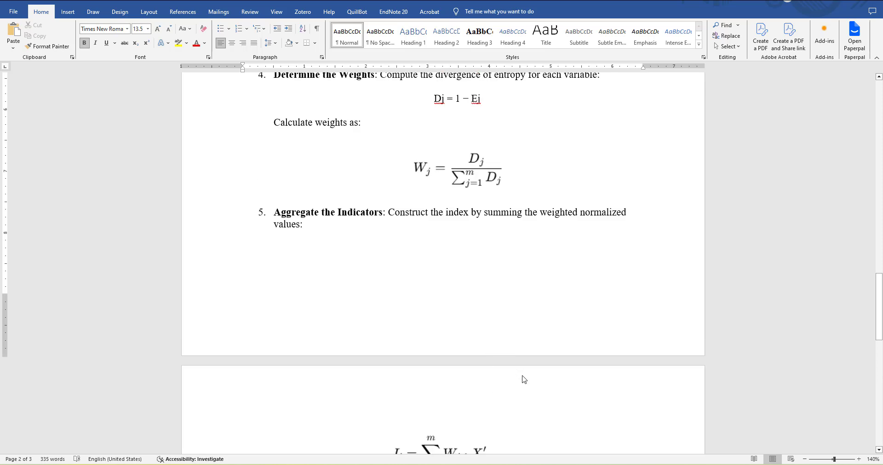
- Switch to Stata's Do-file Editor and run only the sysuse auto line to load the example dataset
mouse_move(554, 464)
click(529, 441)
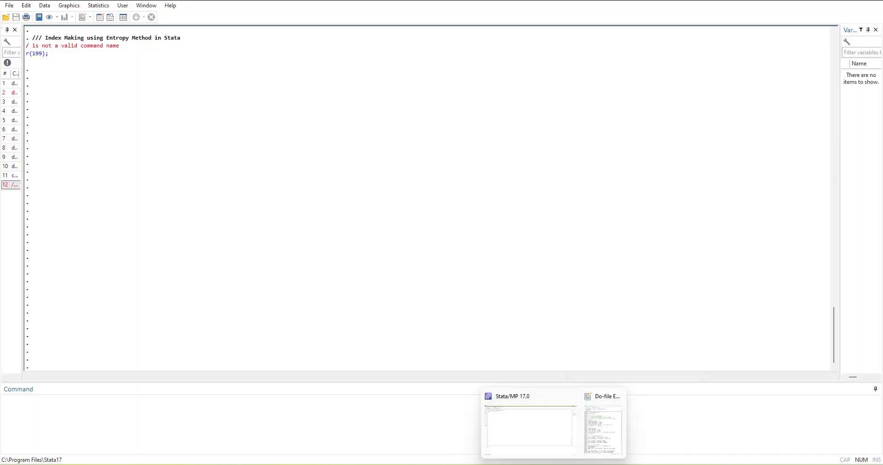
click(593, 439)
scroll(408, 276, up, 3)
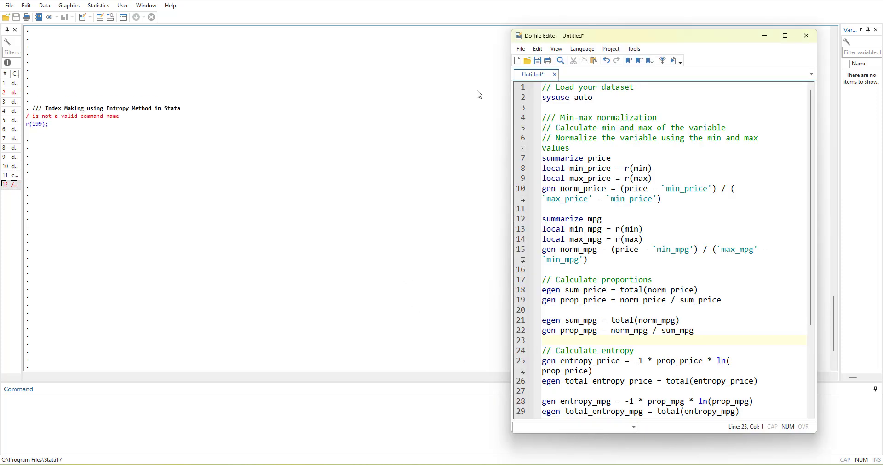
click(519, 98)
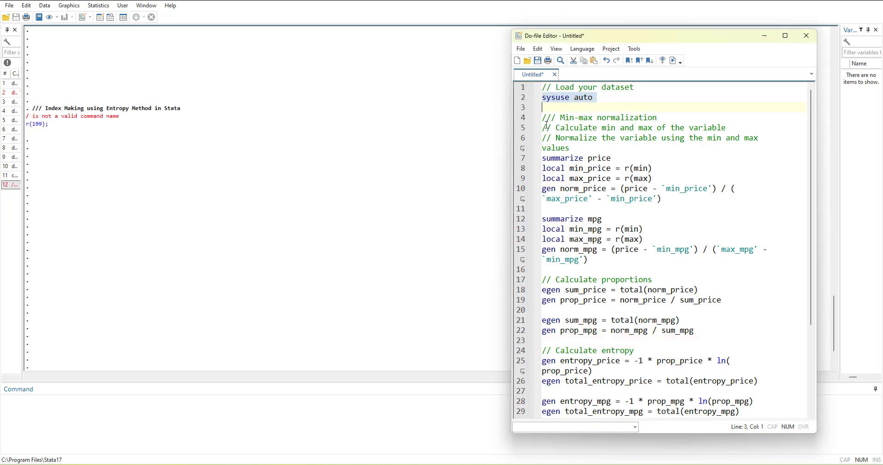
click(674, 60)
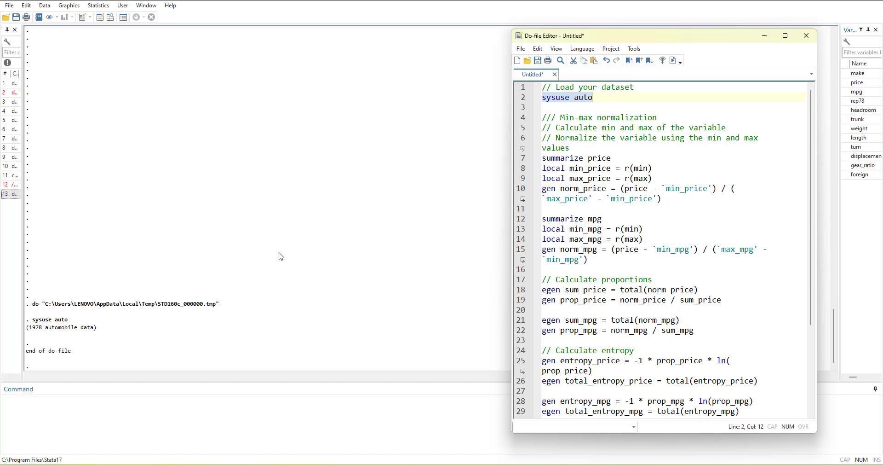
- Try running the price normalization piecemeal: summarize price, the min_price and max_price locals, and the norm_price line as separate selections
click(513, 160)
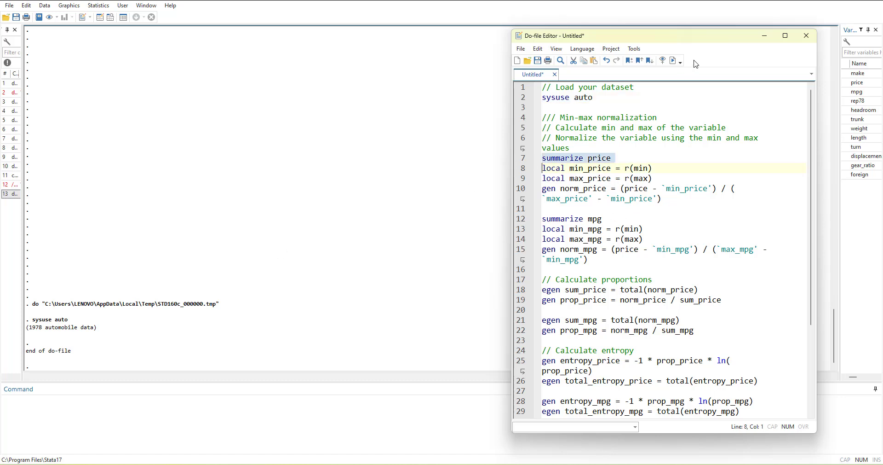
click(673, 60)
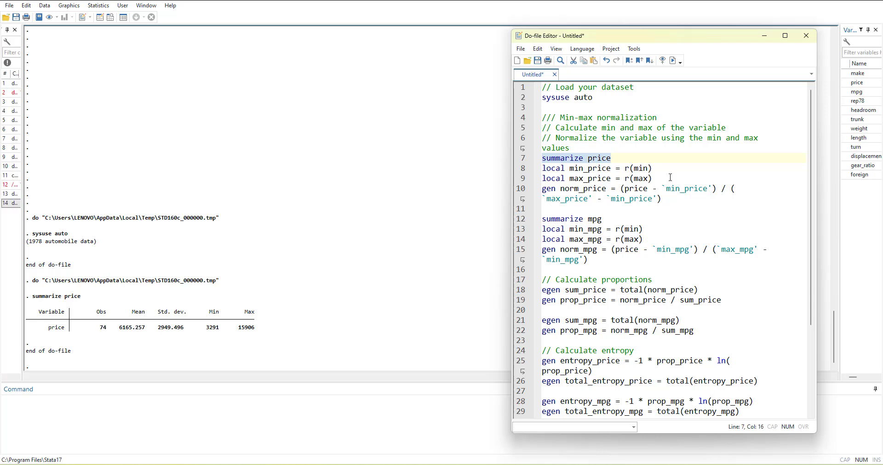
drag(670, 177, 542, 168)
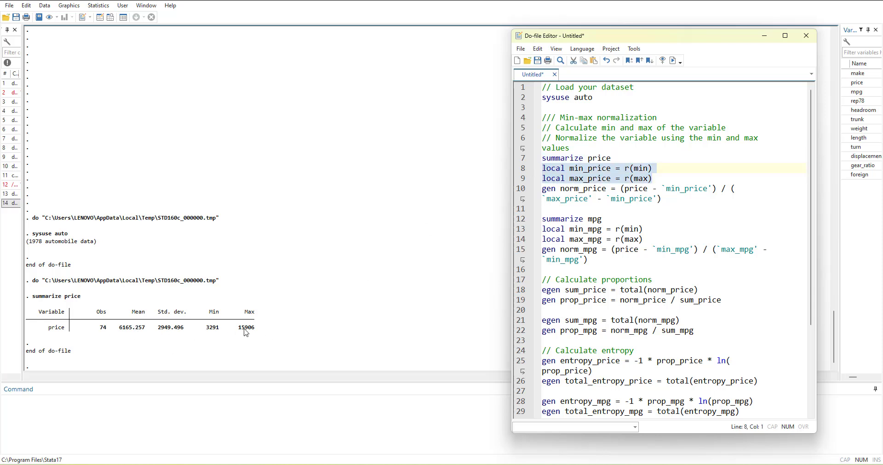
click(674, 61)
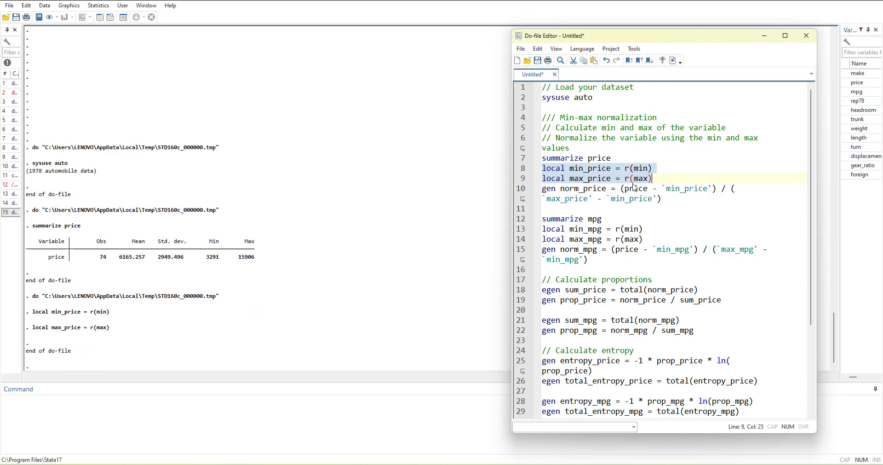
click(529, 190)
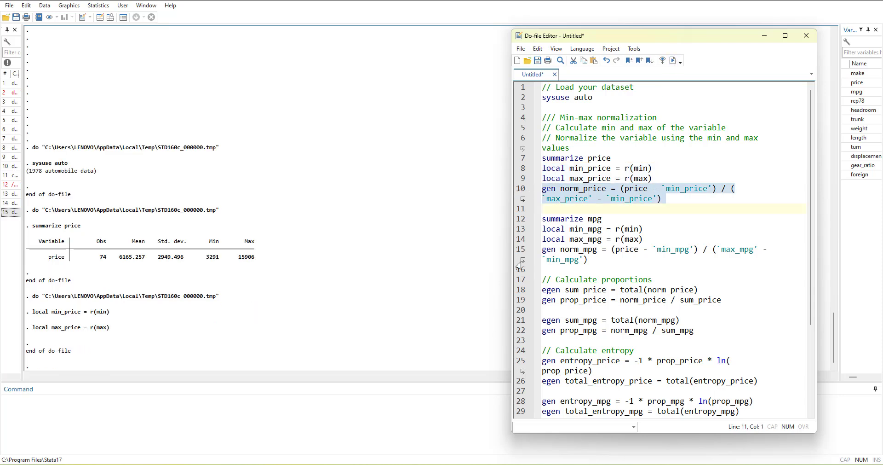
click(674, 61)
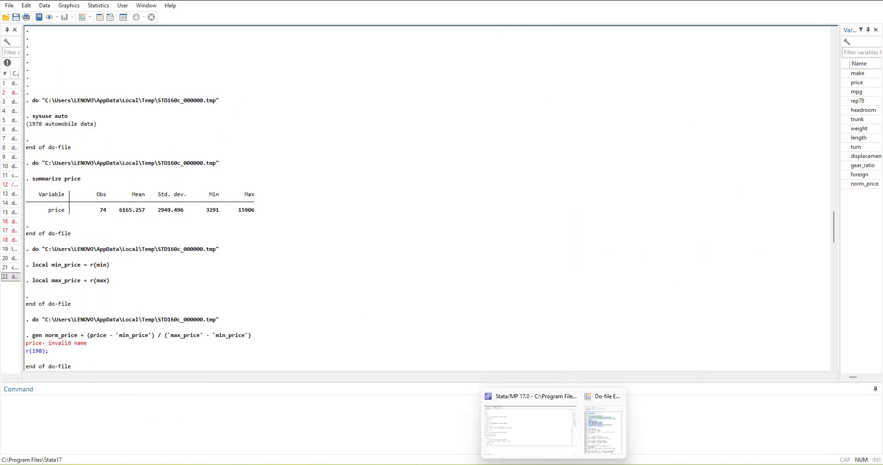
- Add a clear command as the first line of the do-file and run it together with the sysuse auto line
click(595, 443)
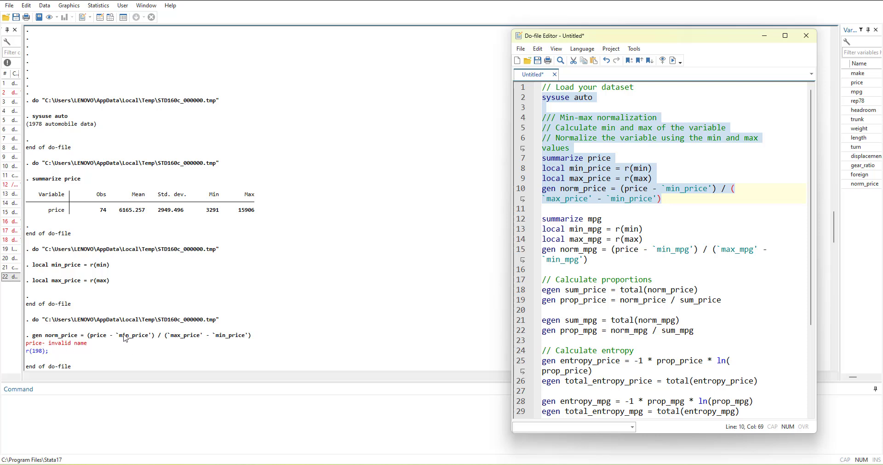
drag(681, 227, 726, 223)
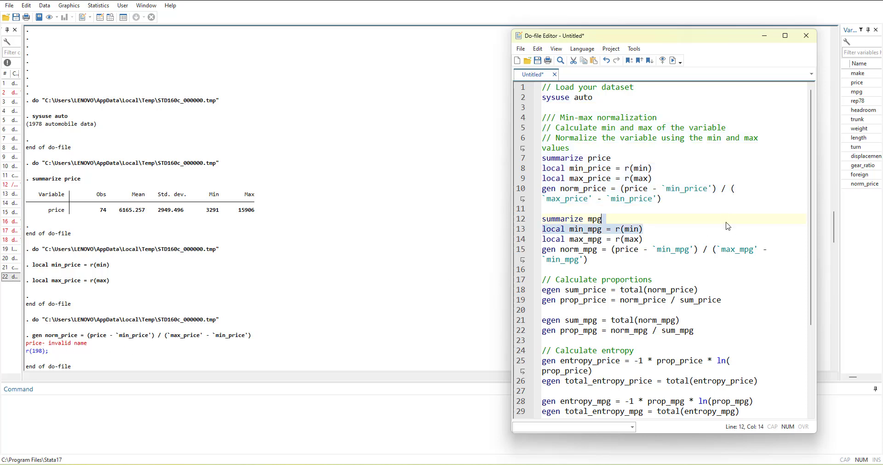
click(603, 128)
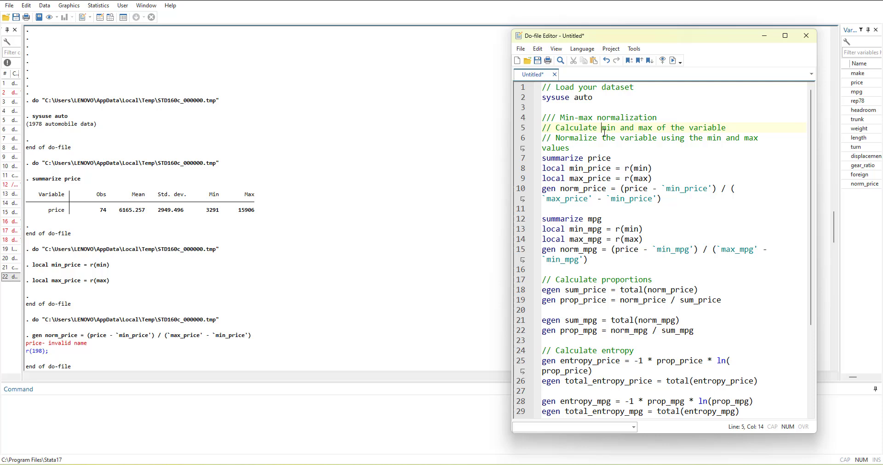
click(543, 88)
key(Return)
text(c)
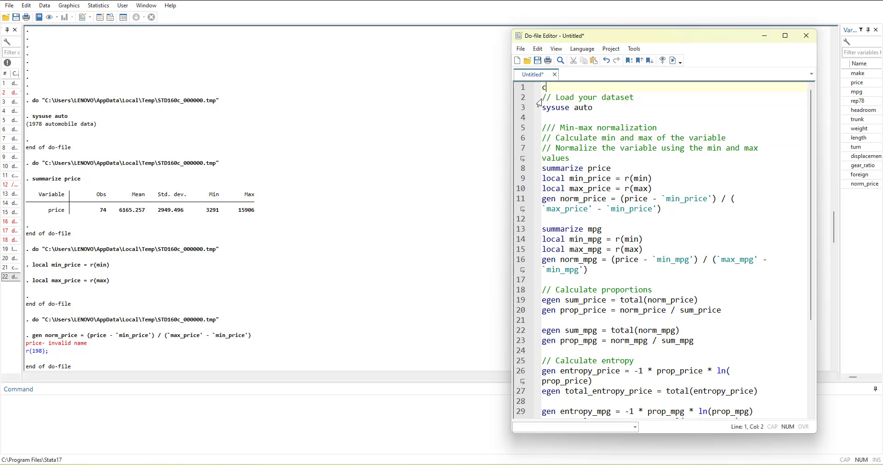
text(lear)
drag(543, 87, 594, 108)
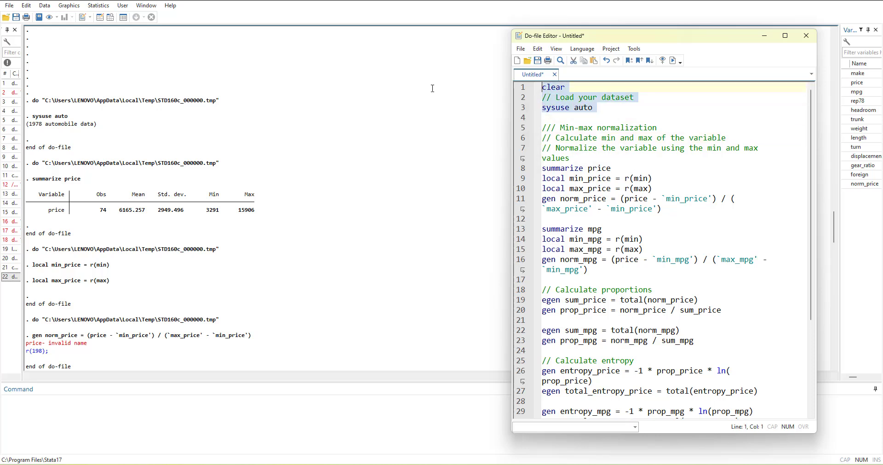
click(673, 60)
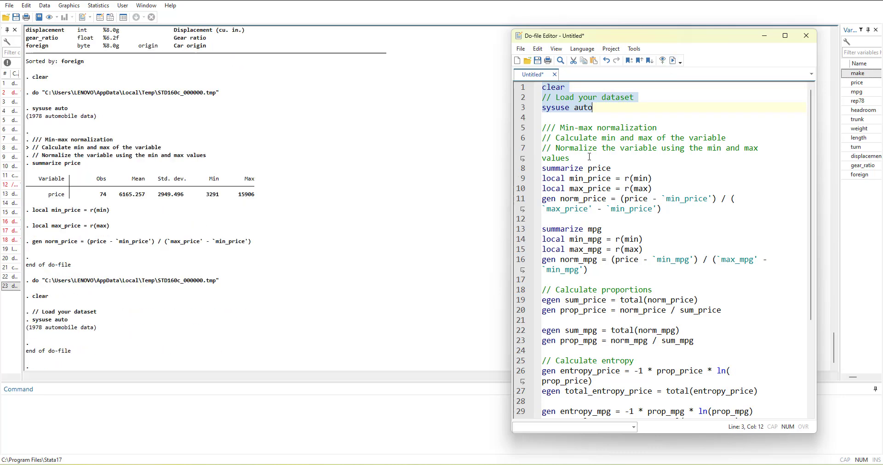
- Run the complete min-max normalization block for price, followed by the complete block for mpg, each as one selection
drag(663, 209, 543, 168)
click(673, 60)
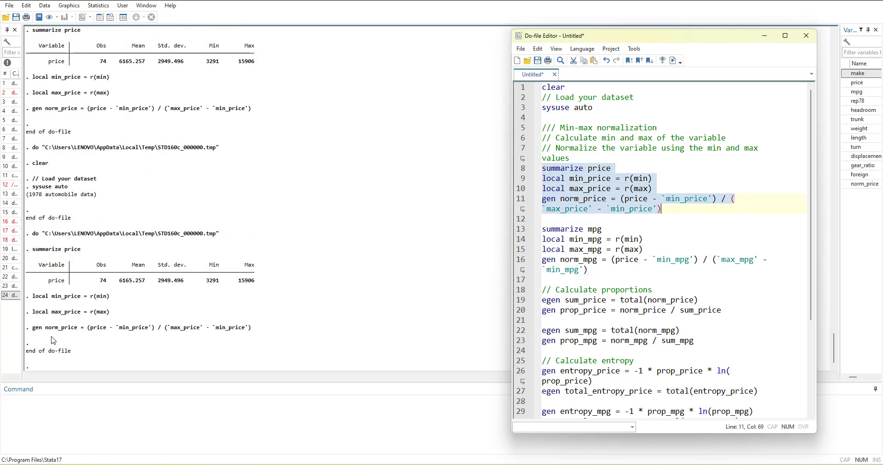
click(654, 216)
scroll(653, 217, down, 2)
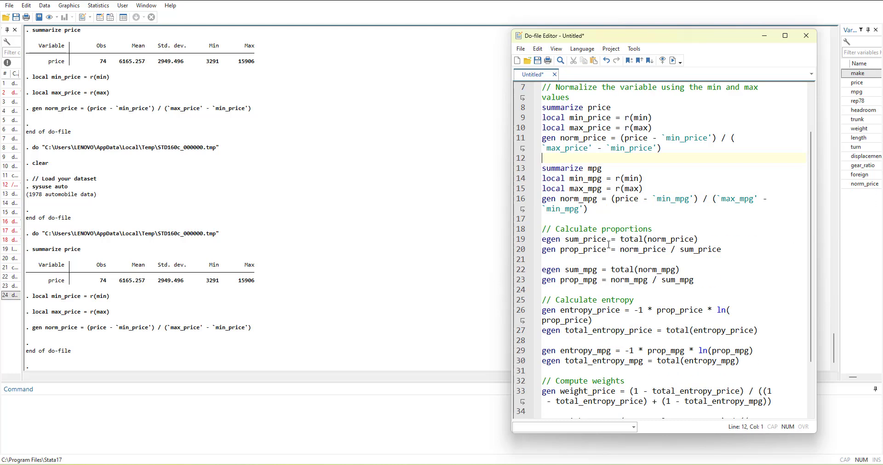
drag(589, 208, 543, 158)
click(673, 60)
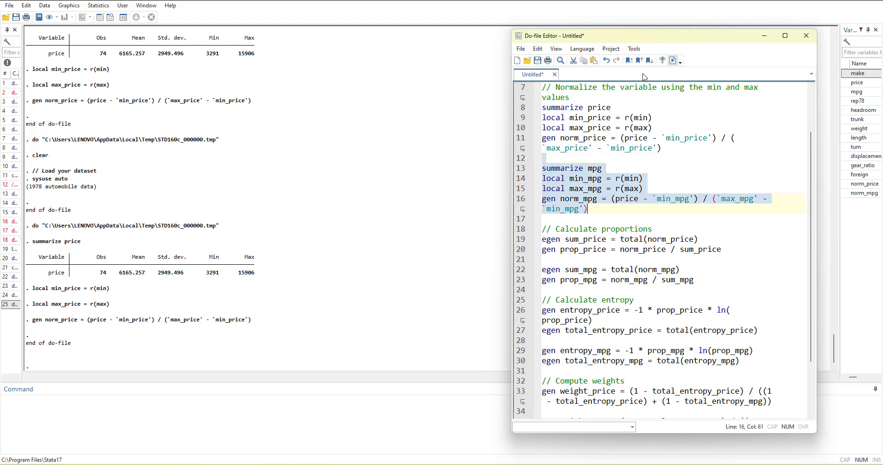
- Summarize norm_price and norm_mpg with a sum command to check the normalized variables
click(70, 409)
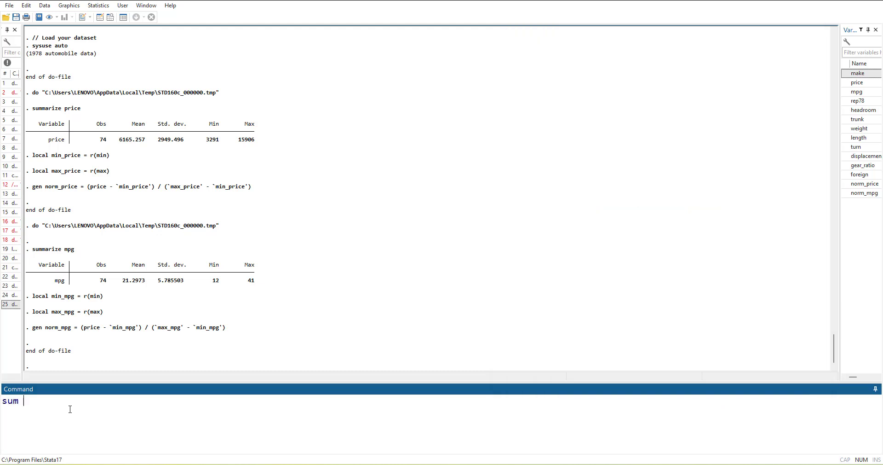
text(sum nomr)
key(BackSpace)
text(_price norm_mpg)
key(Return)
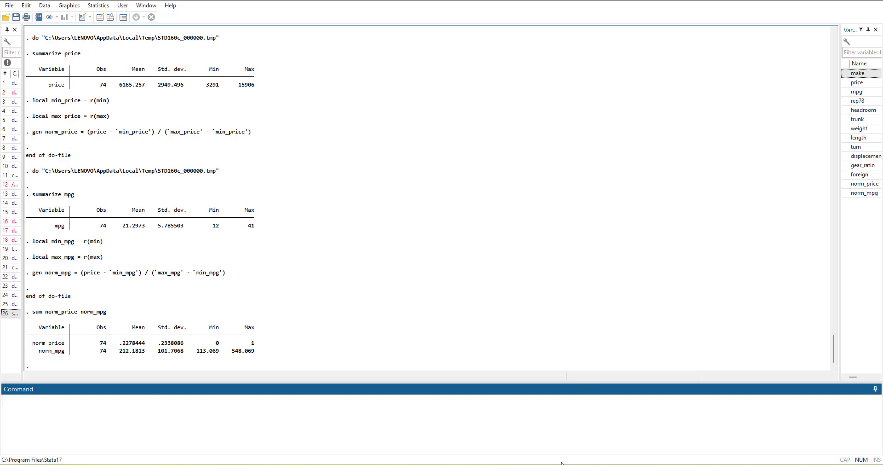
- Correct the norm_mpg formula in the do-file by replacing the variable price with mpg in the numerator
mouse_move(562, 462)
click(609, 425)
click(626, 198)
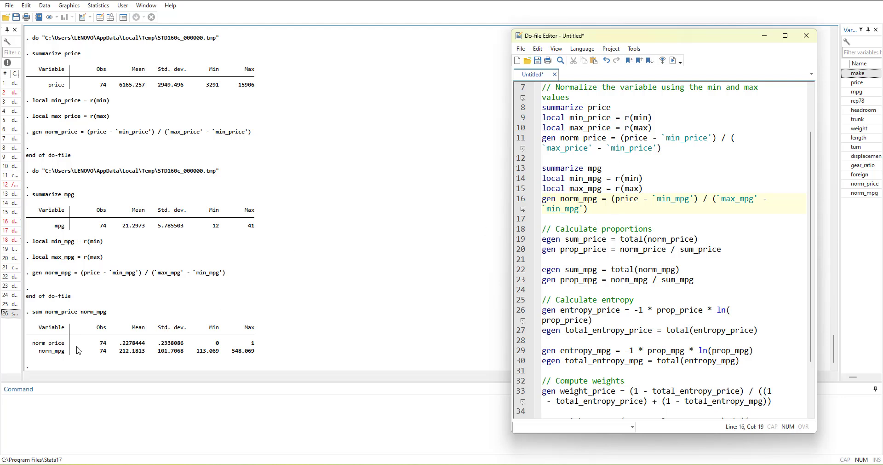
click(664, 214)
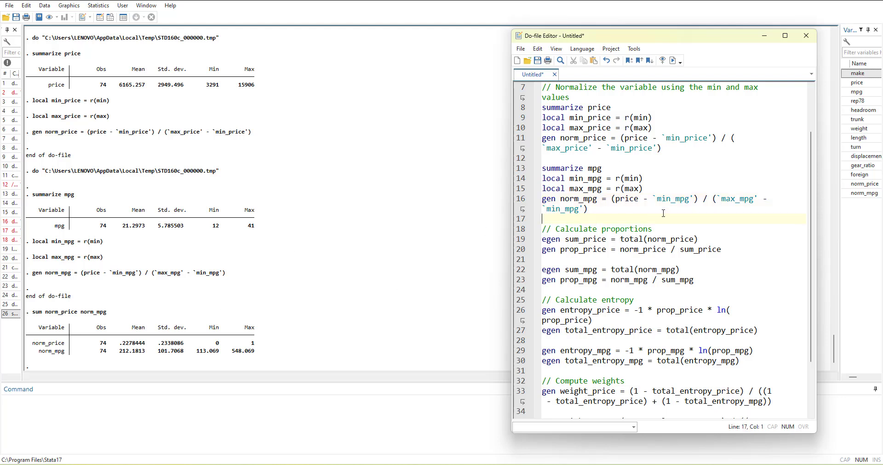
drag(640, 202, 617, 204)
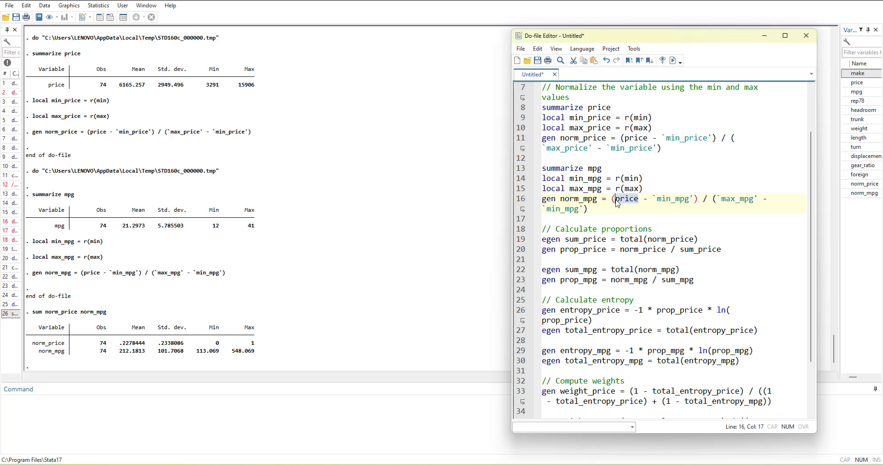
text(mpg)
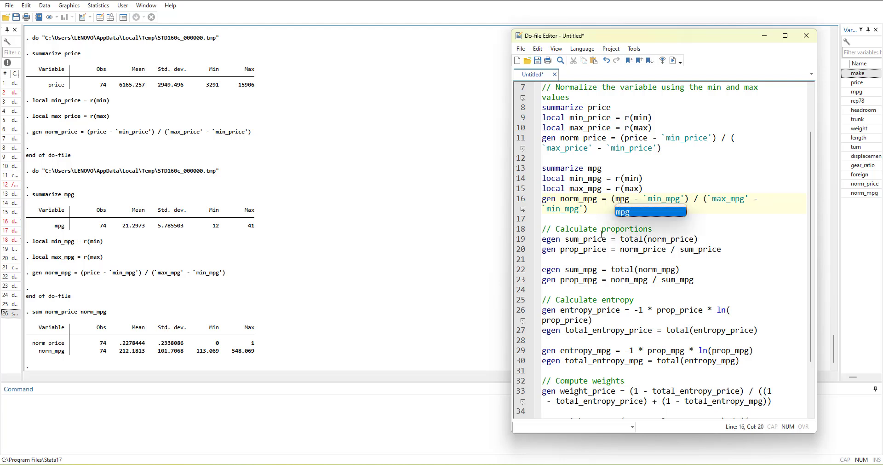
- Drop the wrongly computed norm_mpg variable from the dataset
click(609, 212)
click(864, 192)
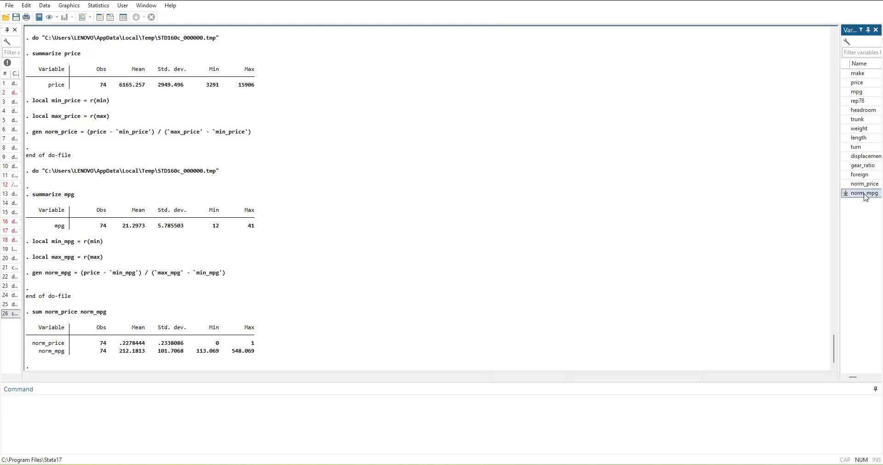
right_click(864, 194)
click(812, 209)
click(464, 238)
- Run the corrected mpg normalization block in the do-file, from summarize mpg through the gen norm_mpg line
mouse_move(555, 461)
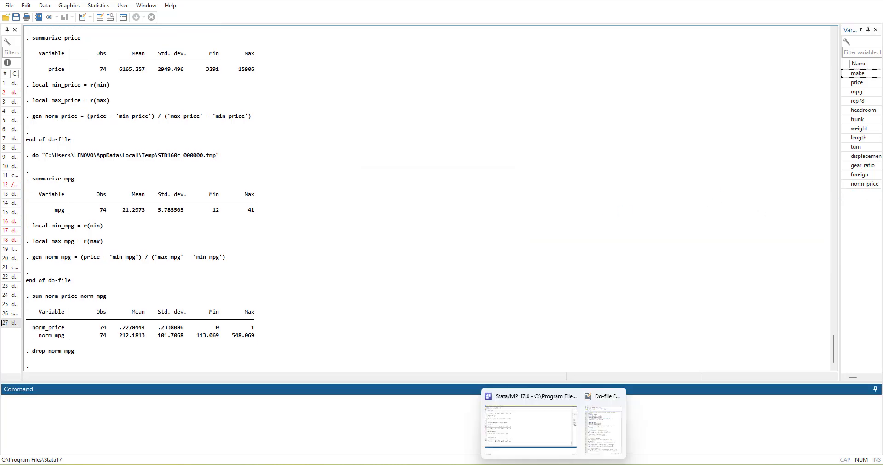
click(607, 417)
drag(595, 208, 542, 169)
click(677, 62)
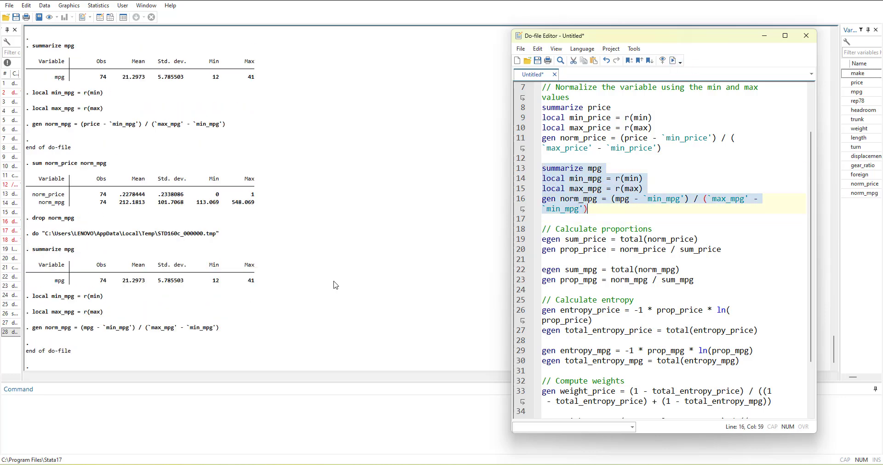
- Recall the earlier sum norm_price norm_mpg command and rerun it to check both normalized variables
click(235, 402)
key(Page_Up)
key(Page_Up)
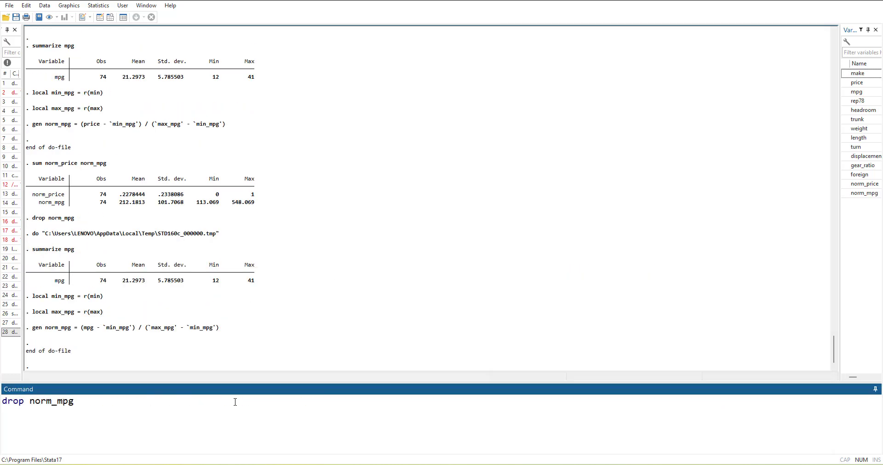
key(Page_Up)
key(Return)
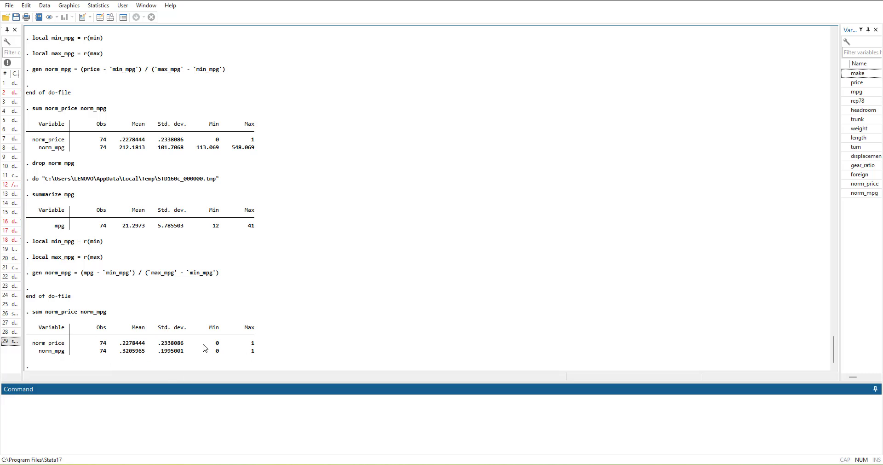
- Run the two price proportion lines in the do-file, which generate sum_price and prop_price
mouse_move(564, 462)
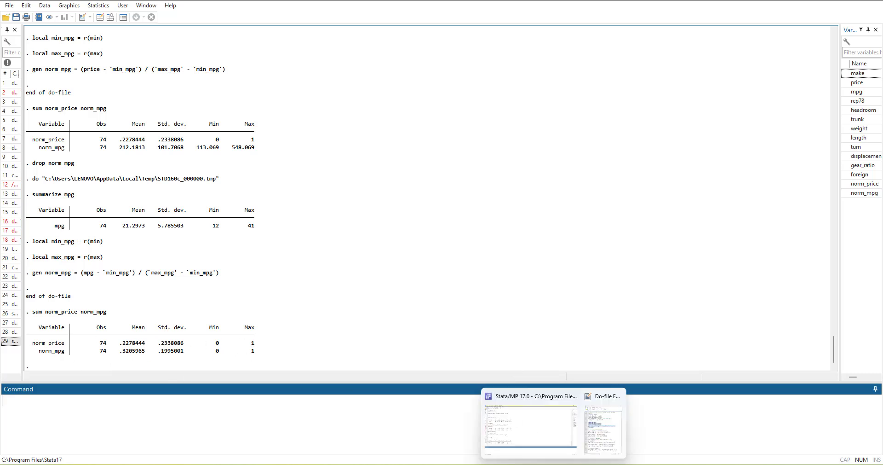
click(594, 445)
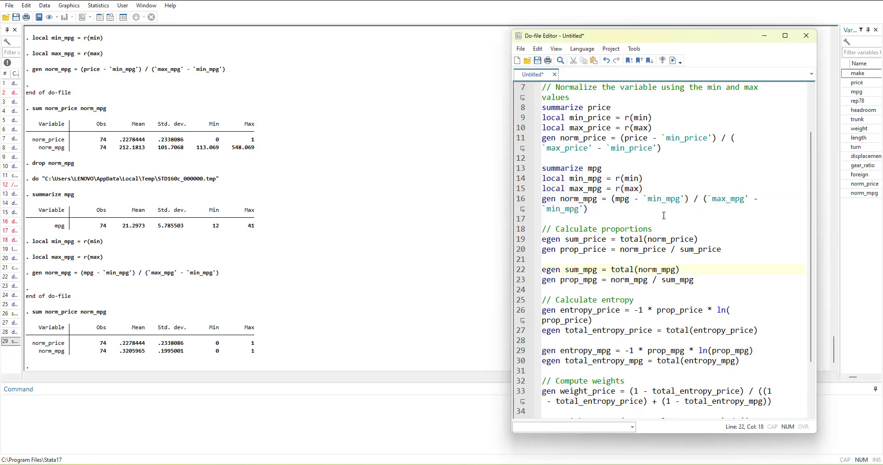
click(519, 242)
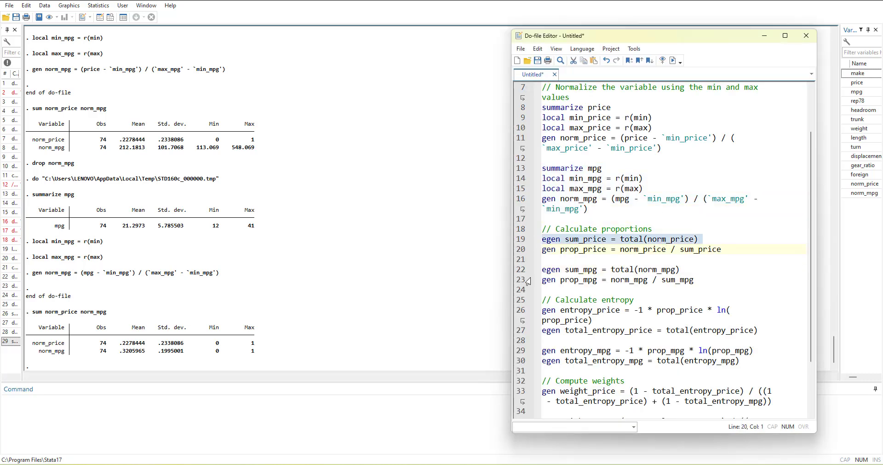
key(Left)
key(shift+Down)
key(shift+Down)
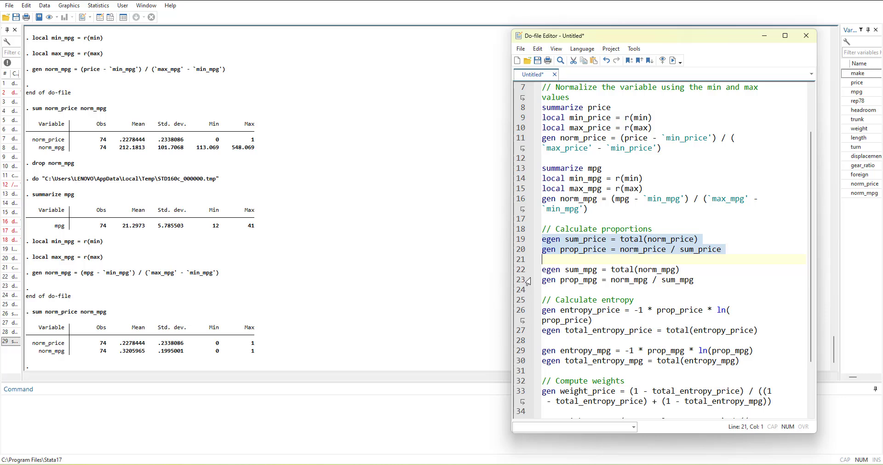
key(shift+Left)
click(673, 60)
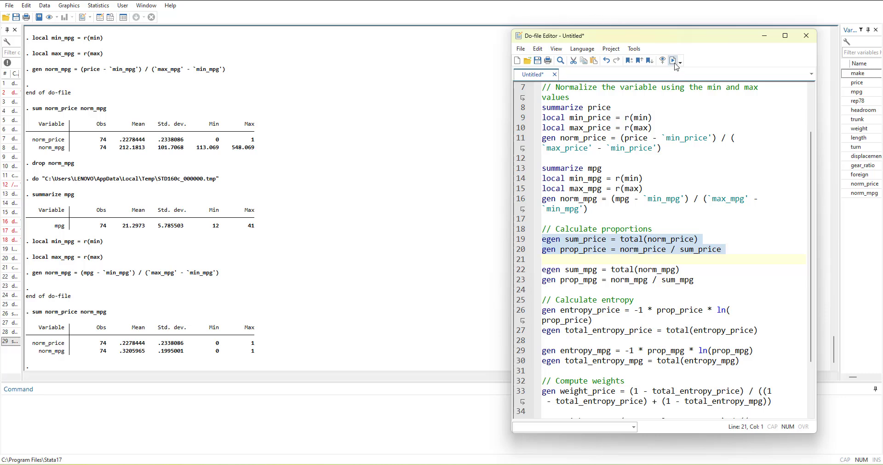
- Run the two mpg proportion lines in the do-file, which generate sum_mpg and prop_mpg
click(630, 238)
drag(691, 283, 526, 266)
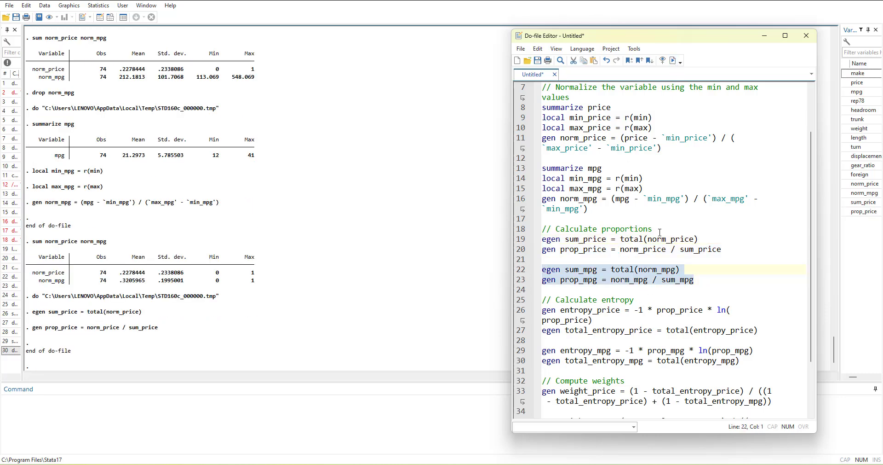
click(673, 60)
- Run the entropy lines for price and mpg, including both total entropy variables, as one selection
scroll(619, 267, down, 1)
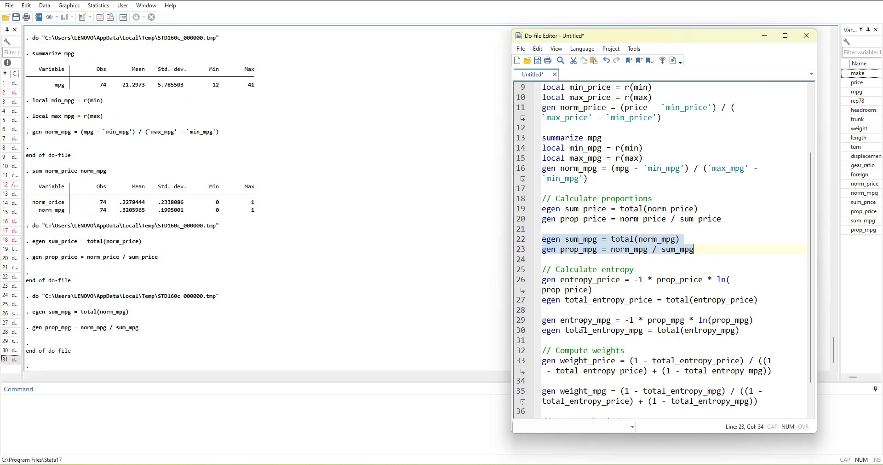
scroll(584, 323, down, 1)
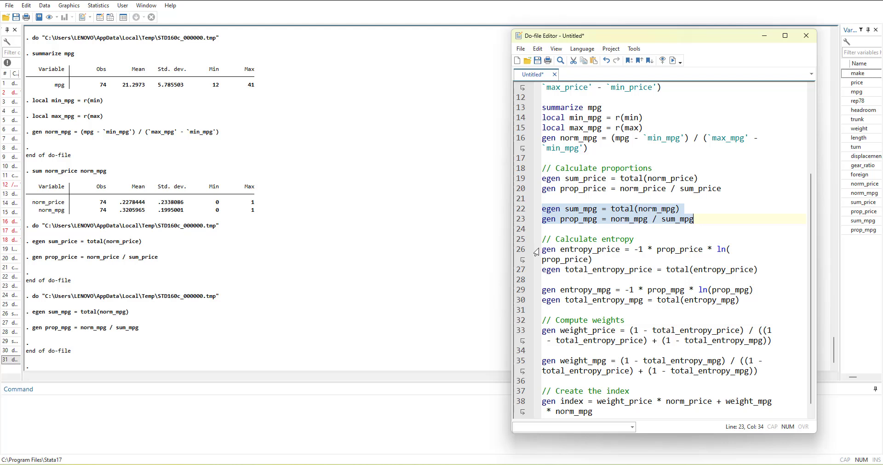
drag(544, 249, 767, 297)
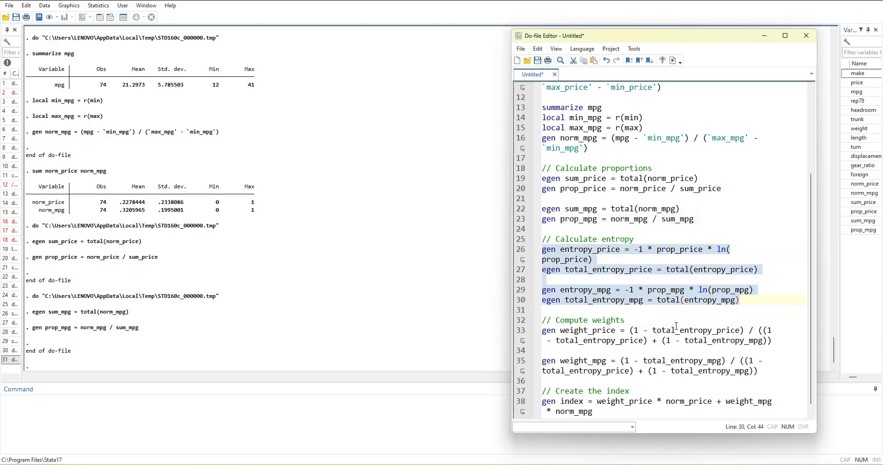
click(674, 60)
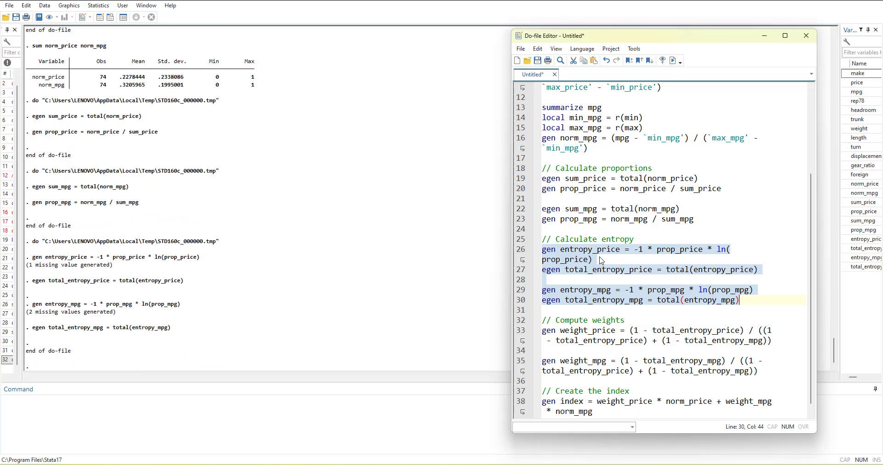
- Run the Compute weights block of the do-file to generate weight_price and weight_mpg
scroll(602, 261, down, 1)
drag(759, 361, 542, 309)
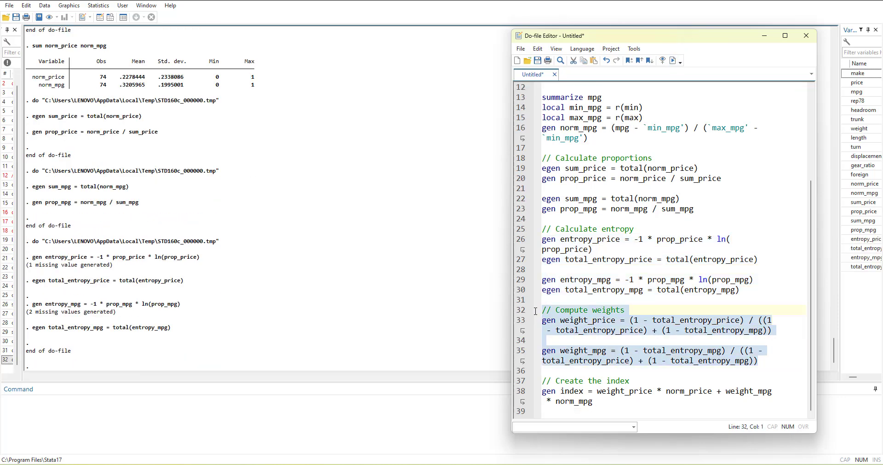
click(674, 60)
- Summarize weight_price and weight_mpg with a sum command to inspect the entropy weights
click(145, 406)
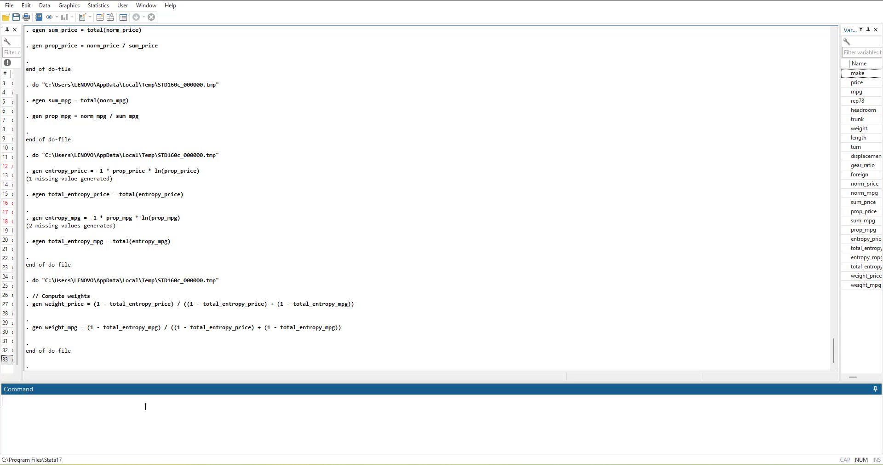
text(sum geight_price weii)
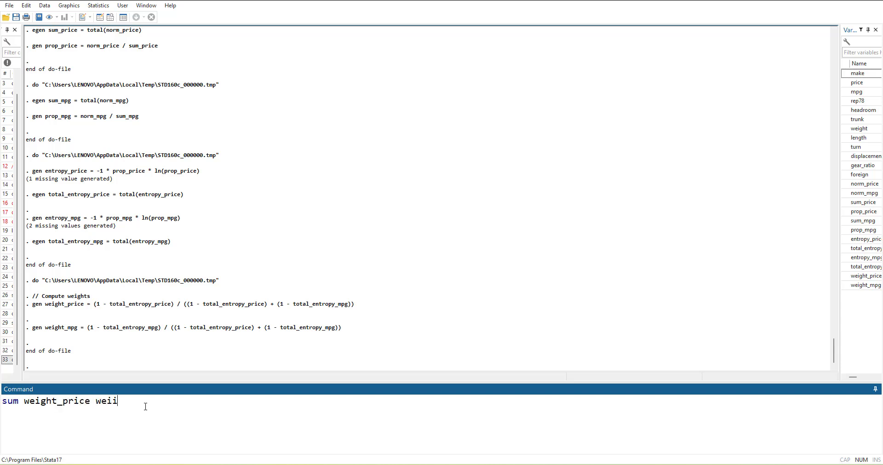
key(BackSpace)
text(ght_mpg)
key(Return)
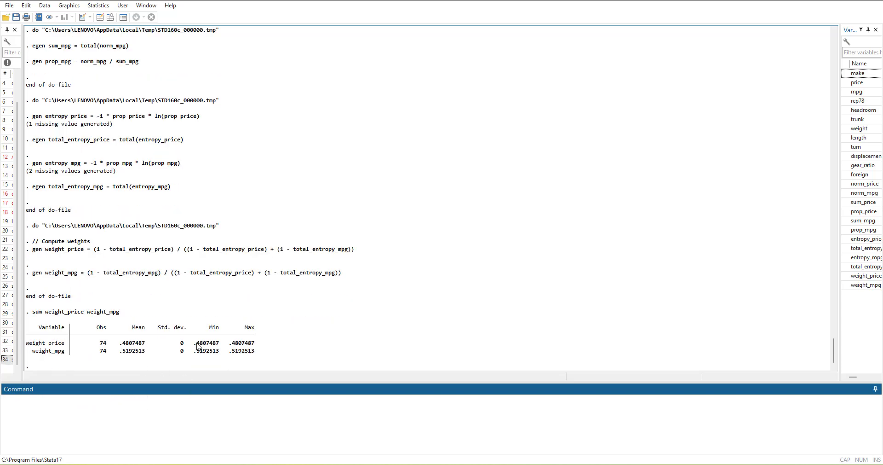
- Run the do-file line that generates index as the weighted sum of norm_price and norm_mpg
mouse_move(564, 461)
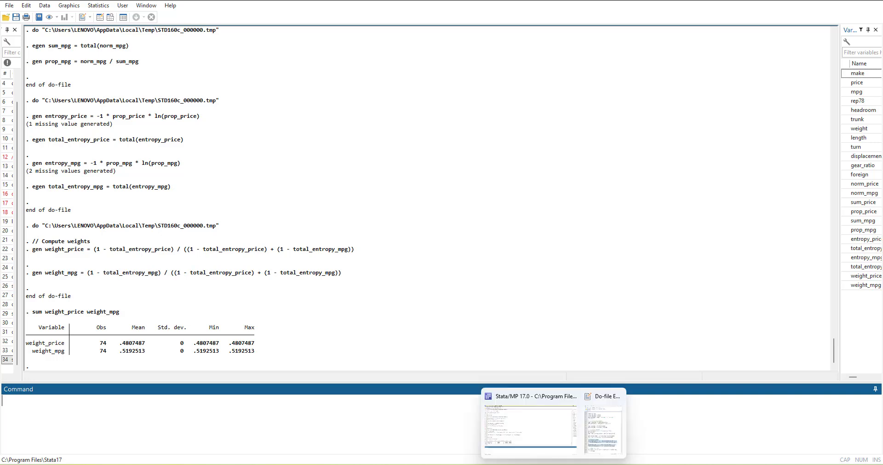
click(600, 434)
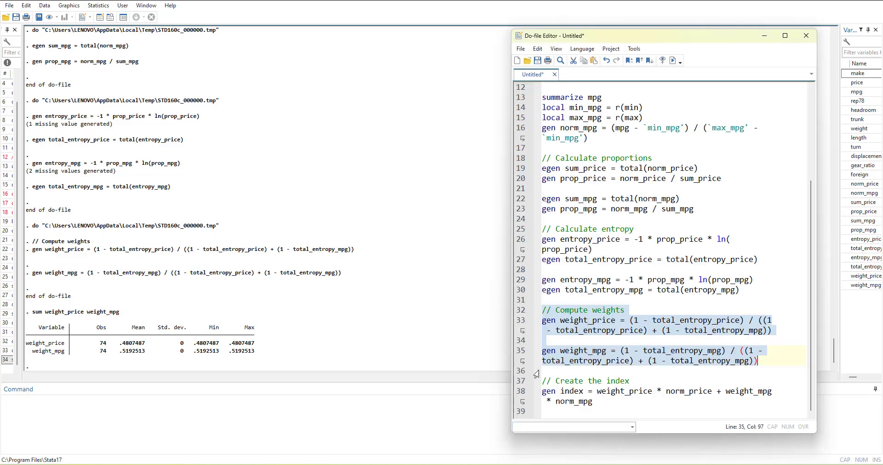
click(522, 394)
click(673, 60)
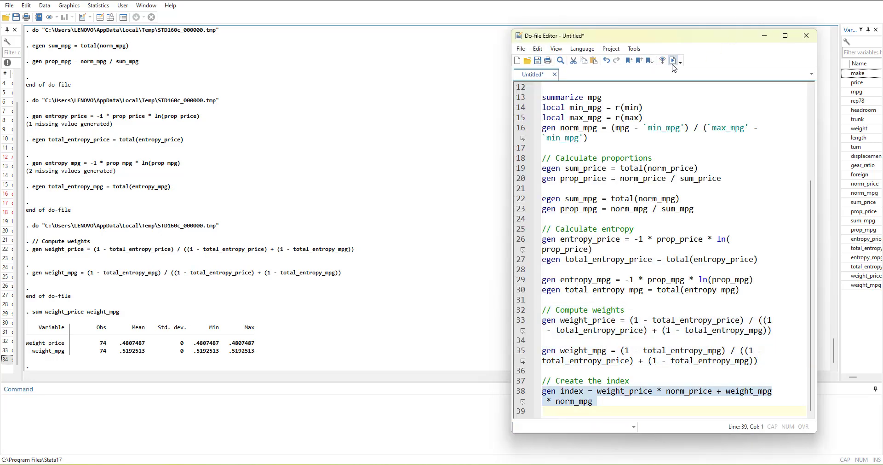
- Plot index against price with the command scatter index price
click(91, 420)
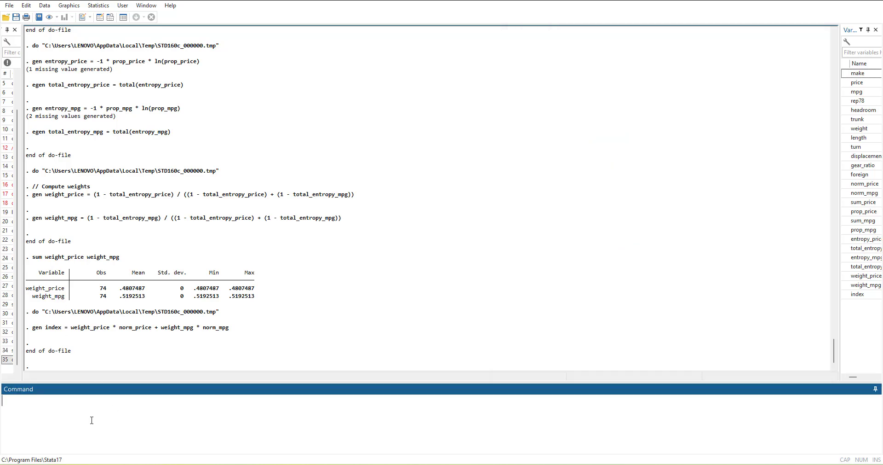
text(scatter index price)
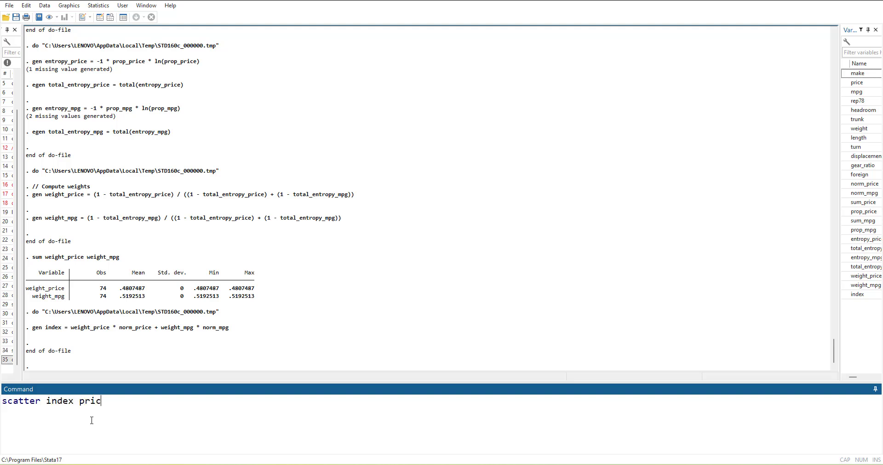
key(Return)
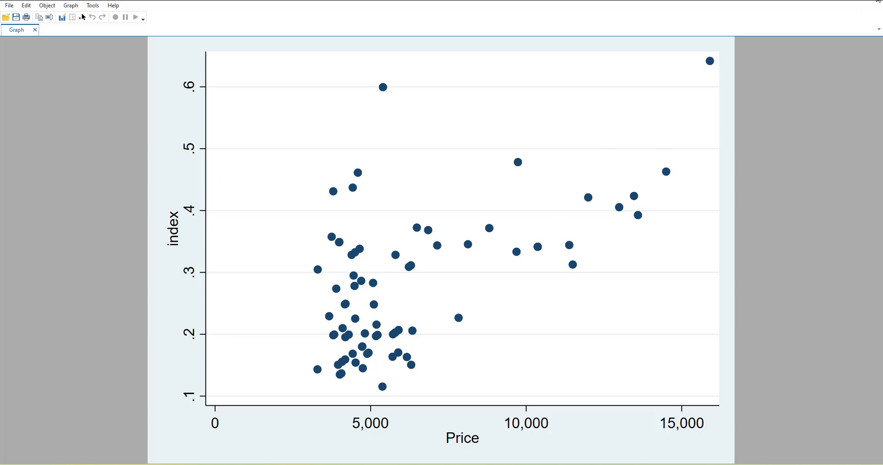
- Close the scatter plot and correlate the index with both source variables using corr index price mpg
click(879, 1)
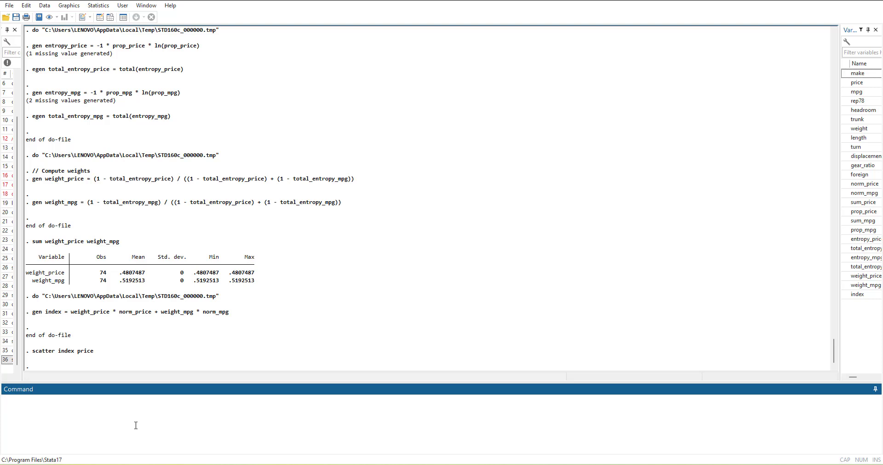
text(corr index price mpg)
key(Return)
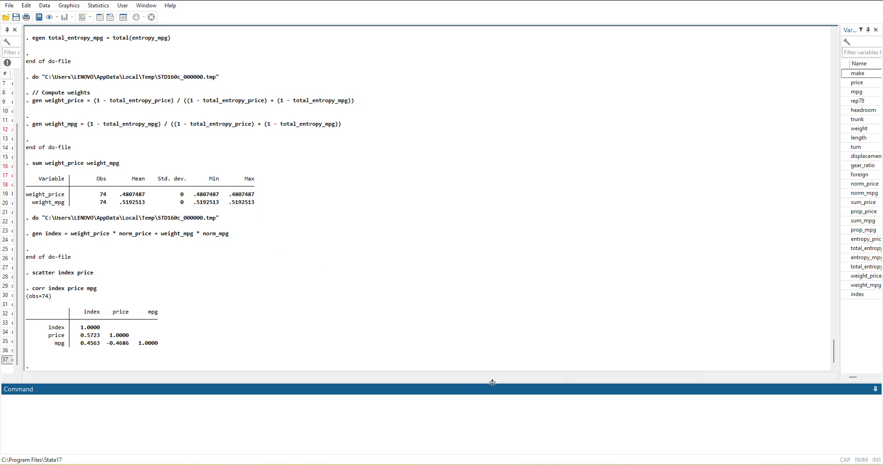
- Widen the Do-file Editor window to show the longer formula lines, and return to the Stata results window
mouse_move(554, 461)
click(607, 424)
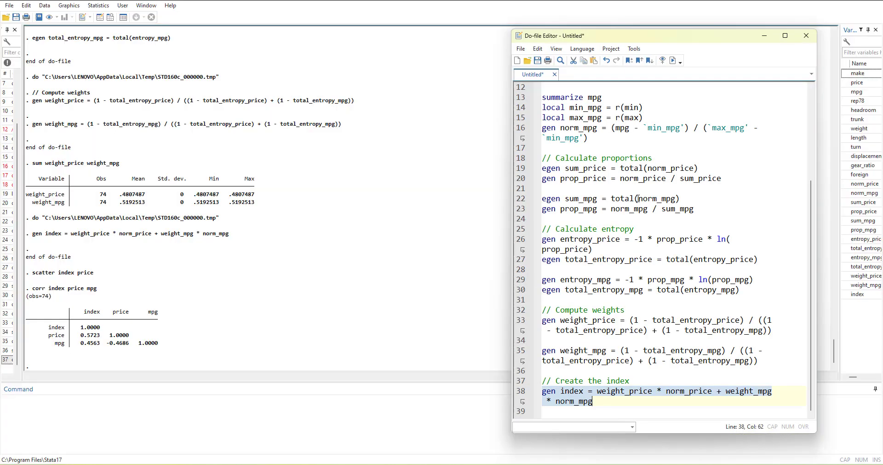
drag(516, 202, 377, 205)
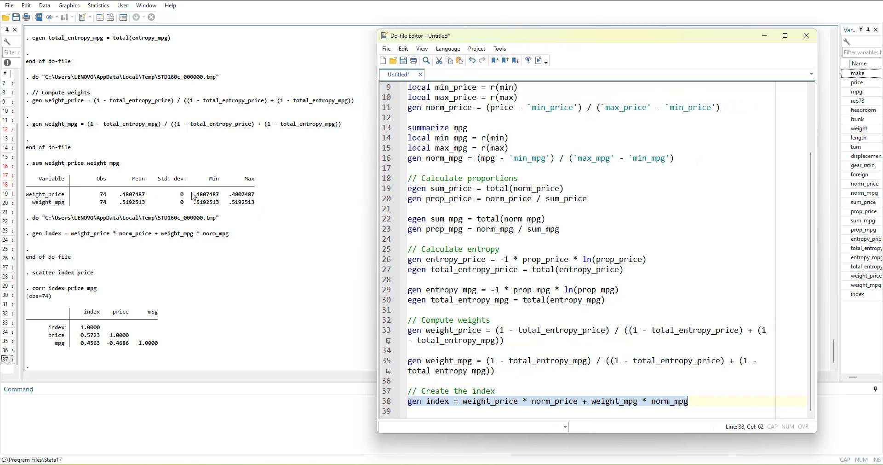
click(193, 281)
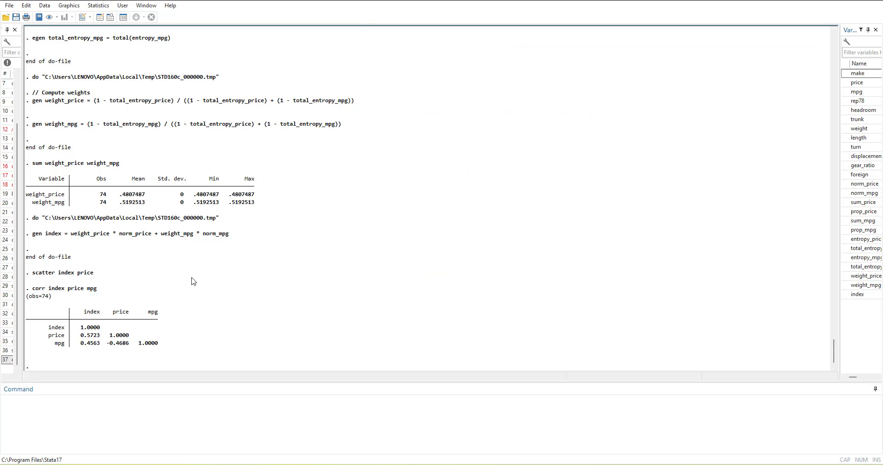